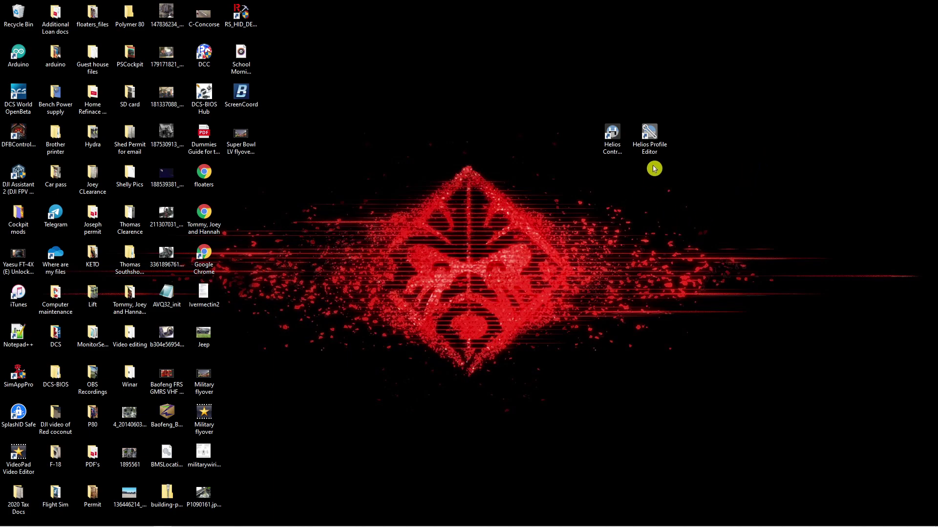
# - Open Helios Profile Editor in a maximized window and fit the whole Monitor 1 canvas in view
pyautogui.doubleClick(649, 137)
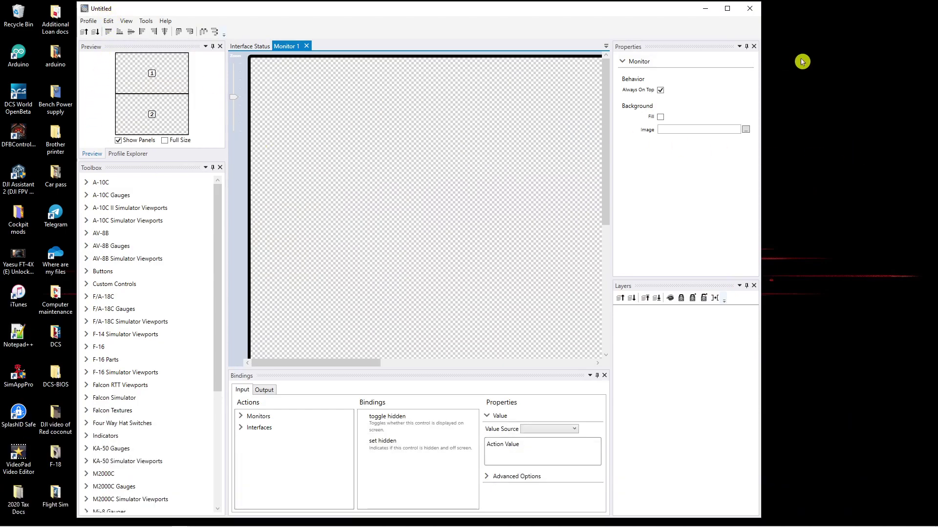
pyautogui.click(727, 8)
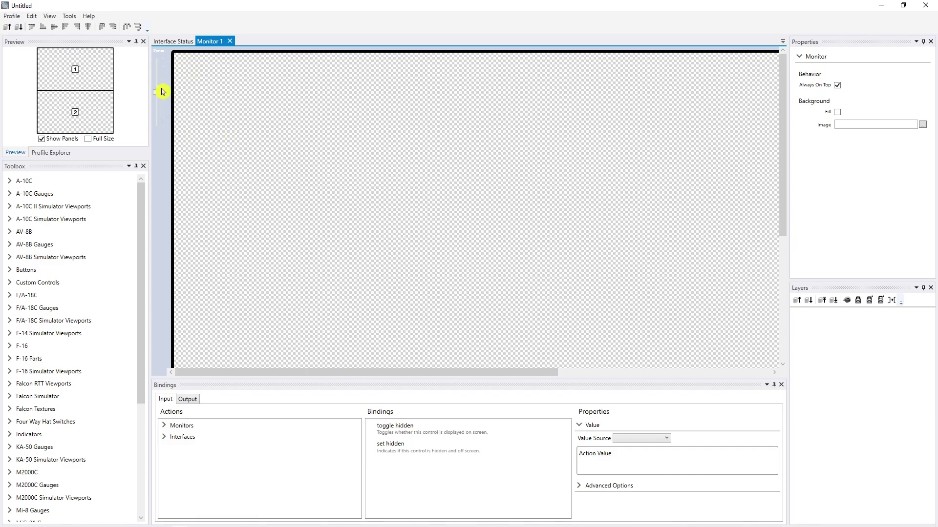
pyautogui.moveTo(157, 97); pyautogui.dragTo(157, 114)
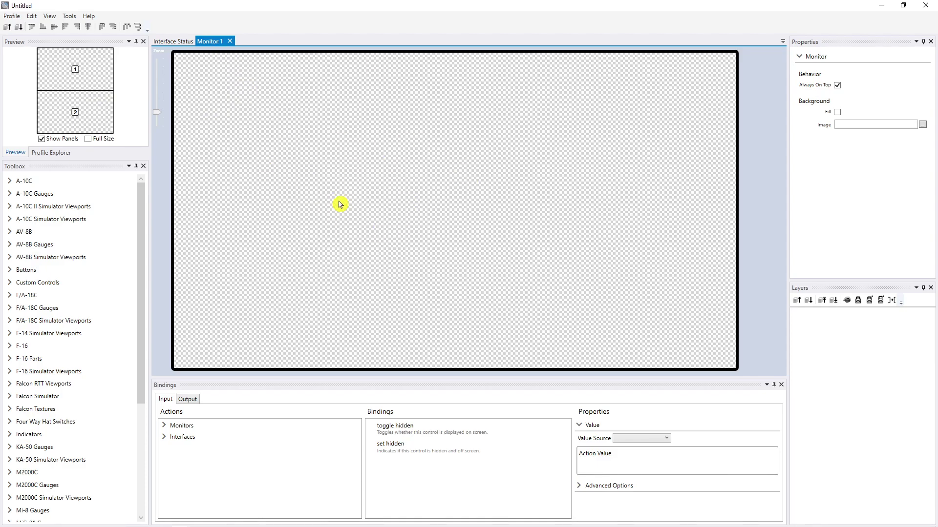
# - Open the Monitor 2 layout and fit its entire canvas in the editing area
pyautogui.doubleClick(100, 103)
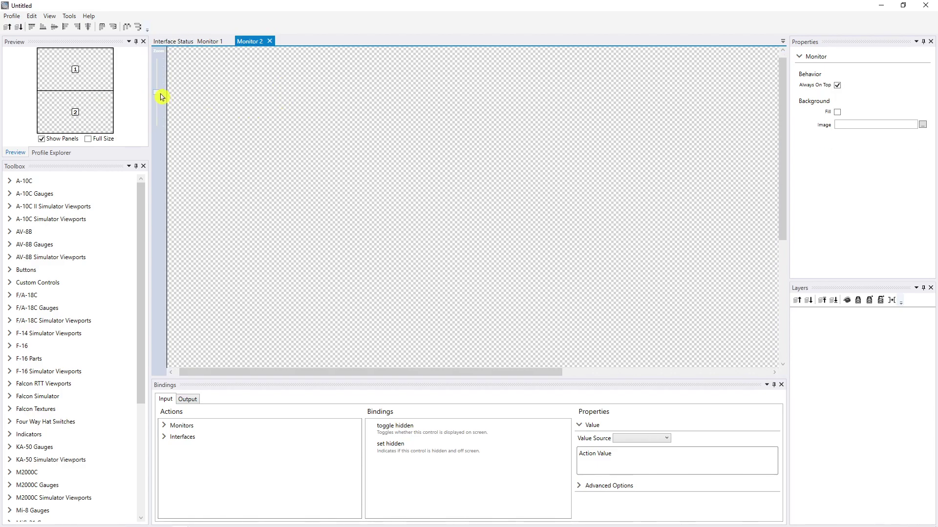
pyautogui.moveTo(157, 92); pyautogui.dragTo(159, 116)
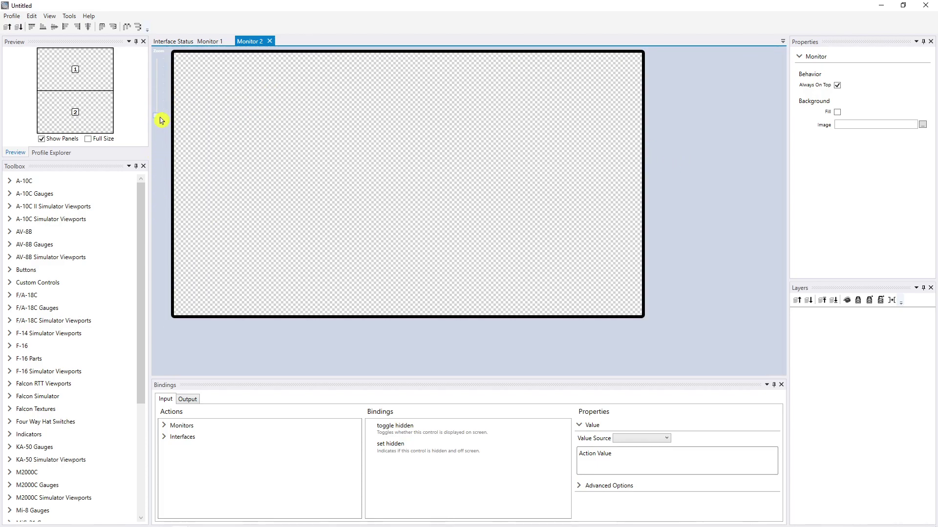
pyautogui.scroll(3, 160, 119)
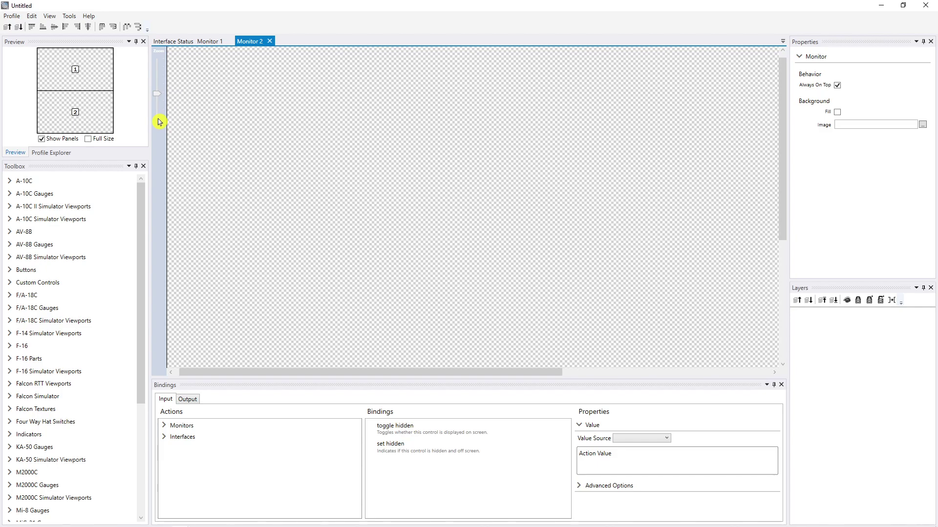
pyautogui.scroll(-1, 160, 122)
pyautogui.moveTo(156, 104); pyautogui.dragTo(157, 116)
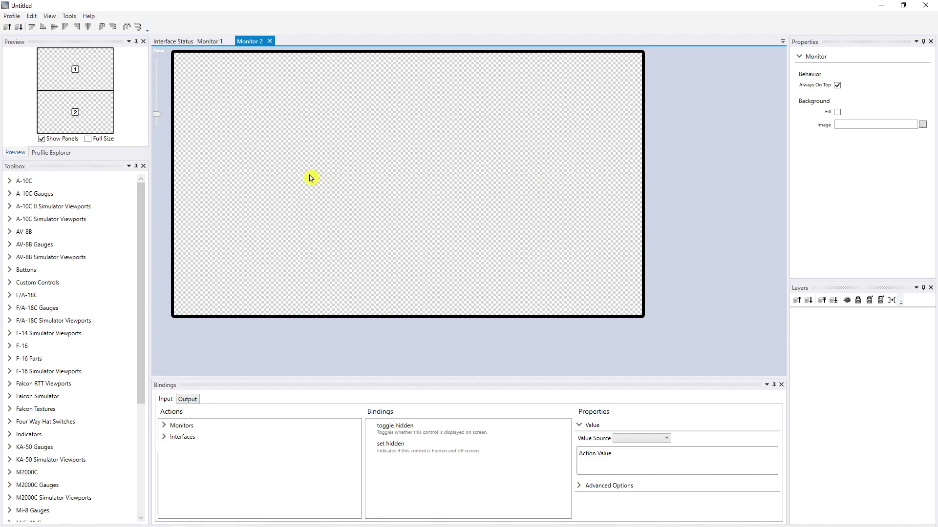
pyautogui.click(124, 134)
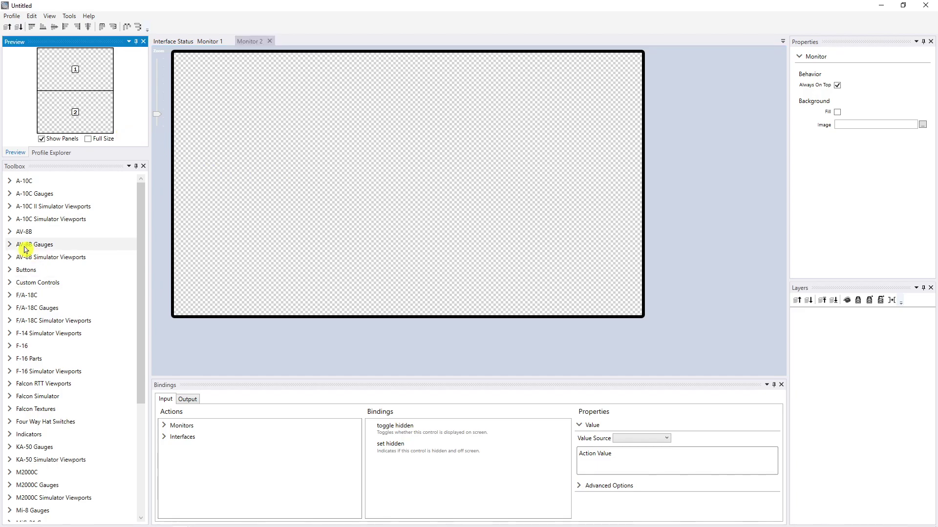
# - Add the DCS Monitor Setup interface to the profile
pyautogui.click(10, 20)
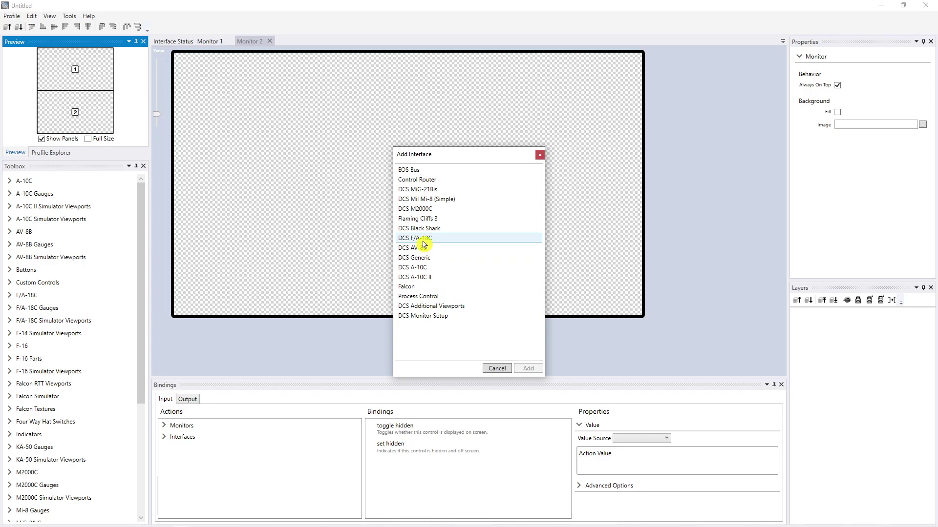
pyautogui.click(431, 318)
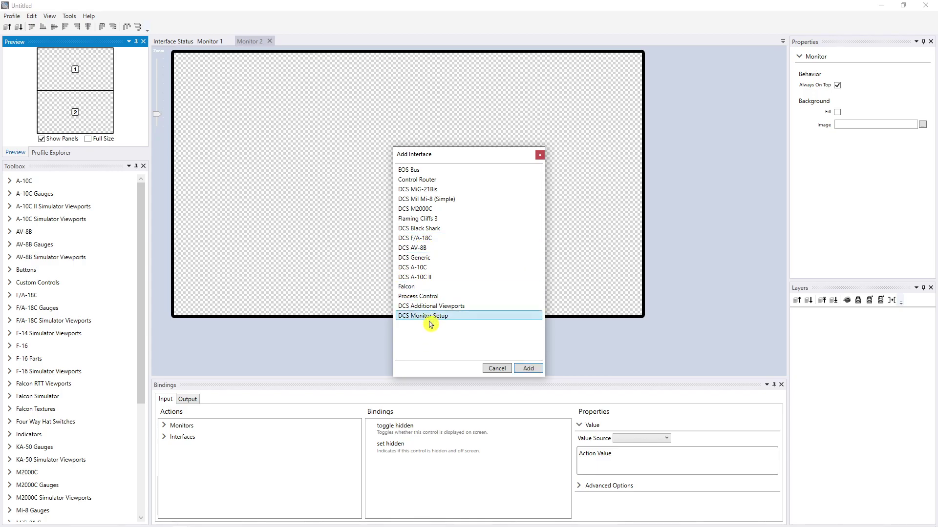
pyautogui.click(528, 369)
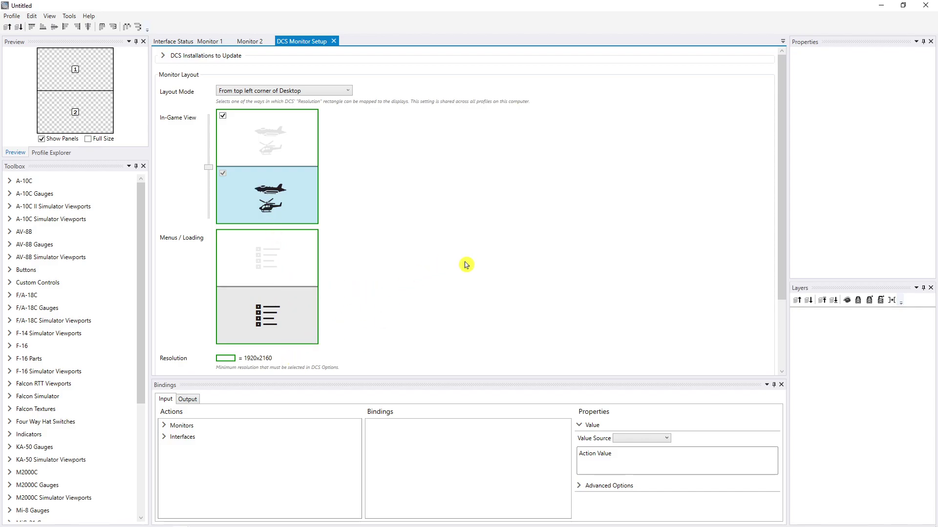
# - Save the profile as Test from the DCS Monitor Setup file output section
pyautogui.scroll(-2, 465, 264)
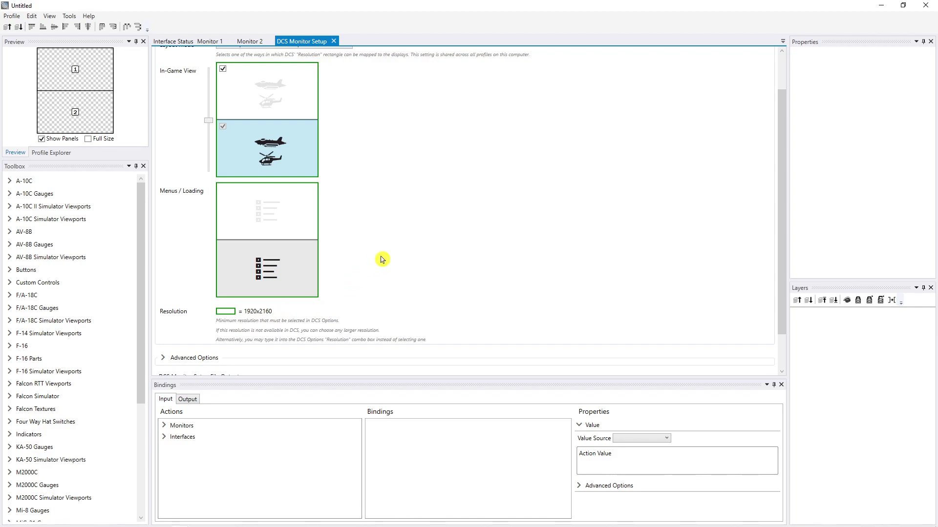
pyautogui.scroll(-1, 390, 254)
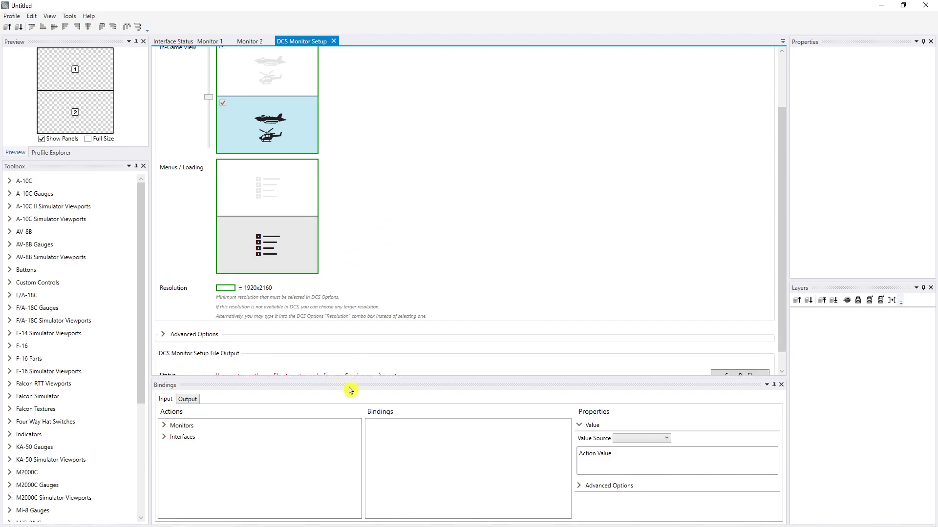
pyautogui.scroll(-1, 450, 149)
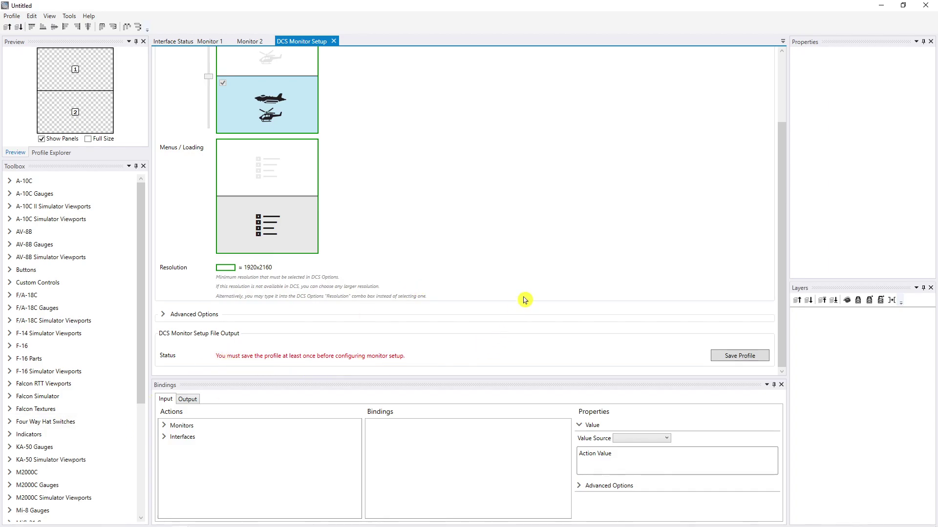
pyautogui.click(736, 357)
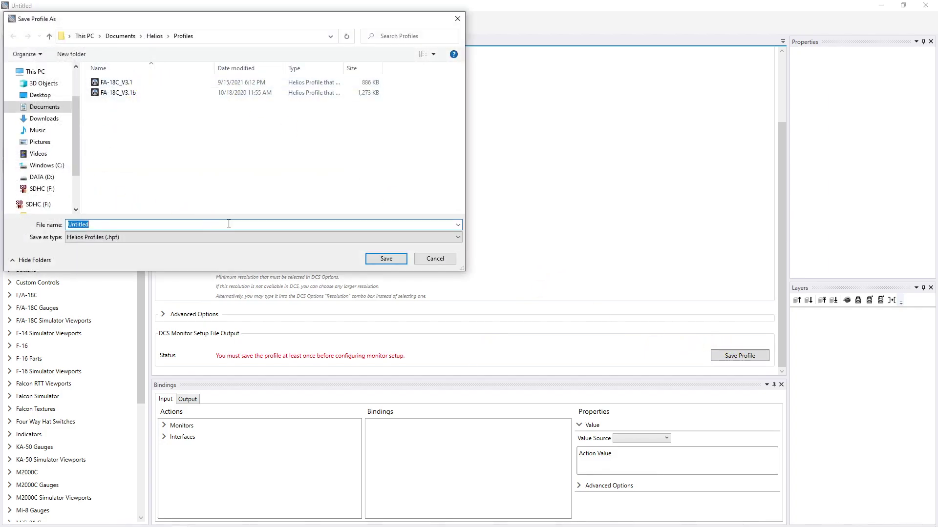
pyautogui.write('Test')
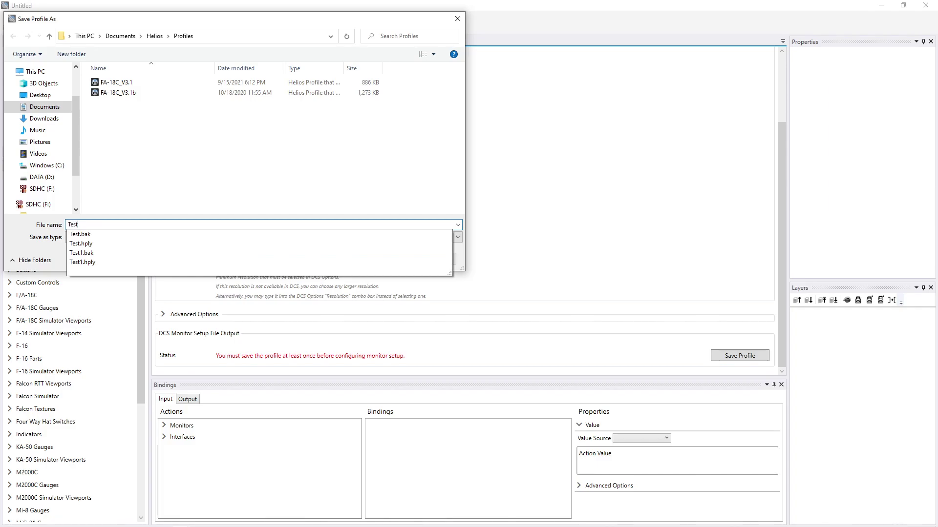
pyautogui.press('Return')
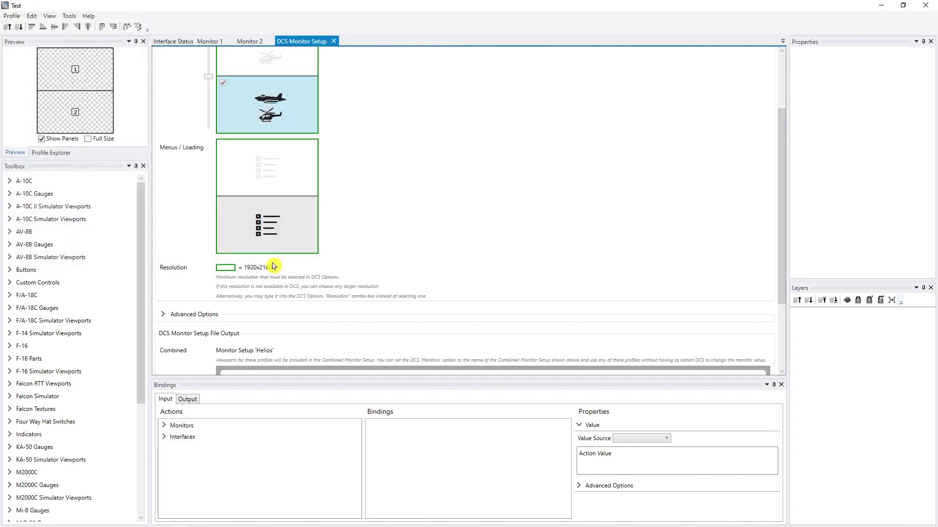
# - Review the combined and separate monitor setup file output and the available layout modes
pyautogui.scroll(-5, 350, 278)
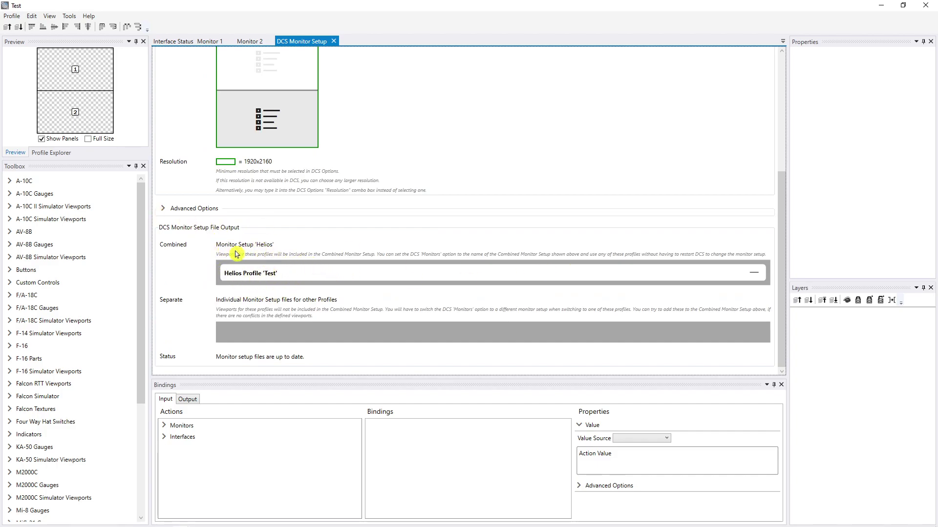
pyautogui.scroll(9, 525, 157)
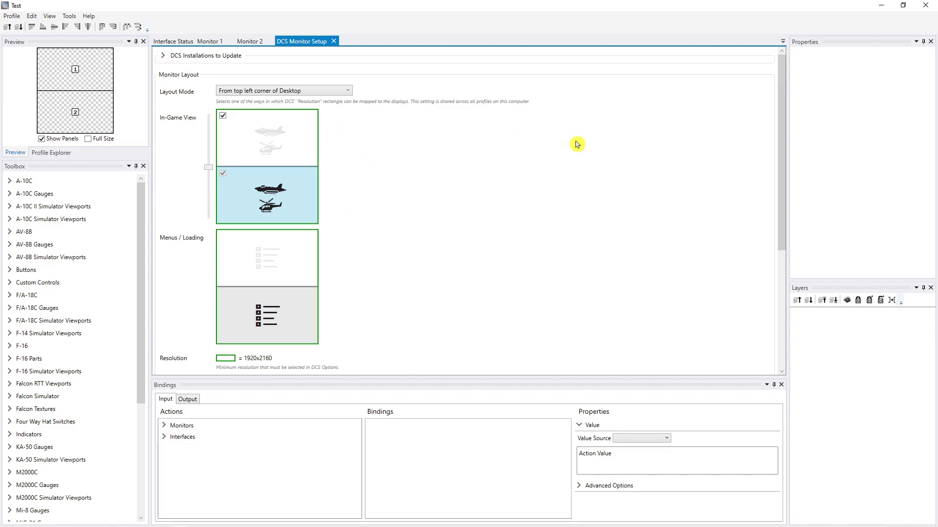
pyautogui.click(348, 90)
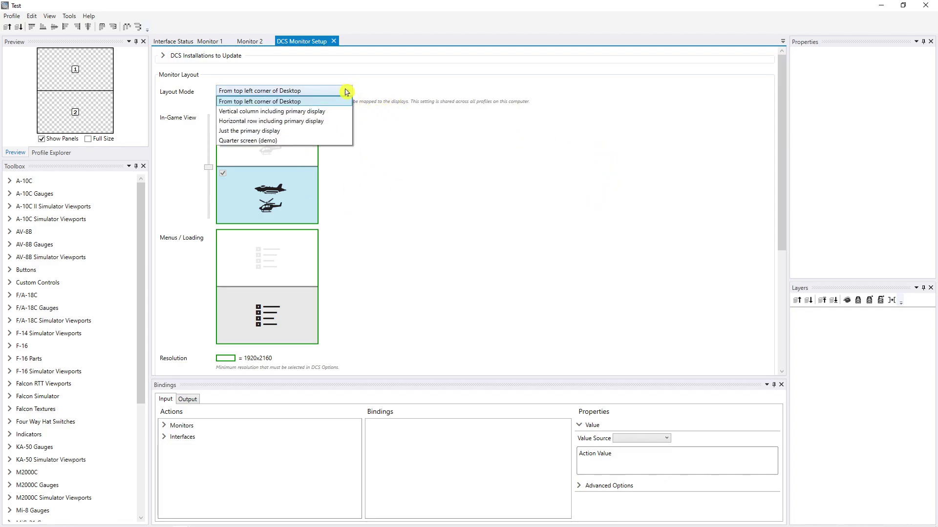
pyautogui.click(347, 91)
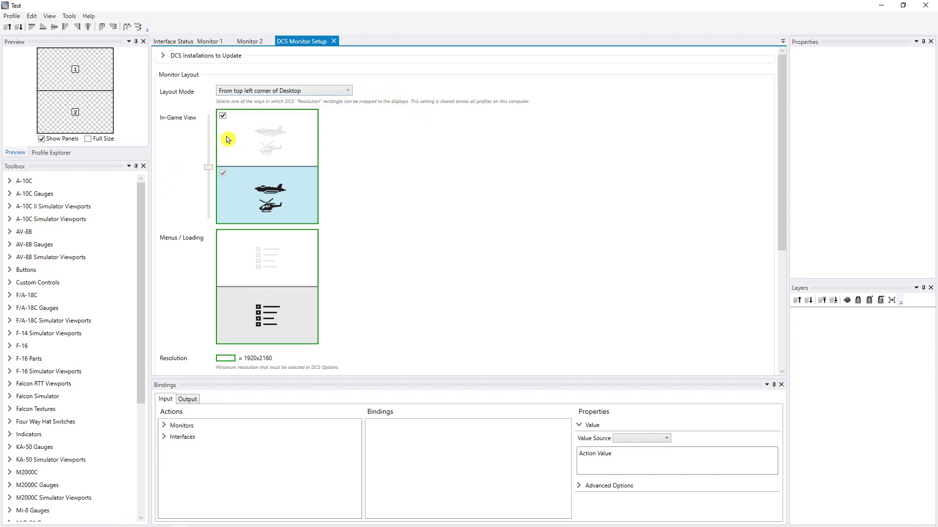
# - Check the status of the installed interfaces and add the DCS F/A-18C interface to the profile
pyautogui.click(178, 43)
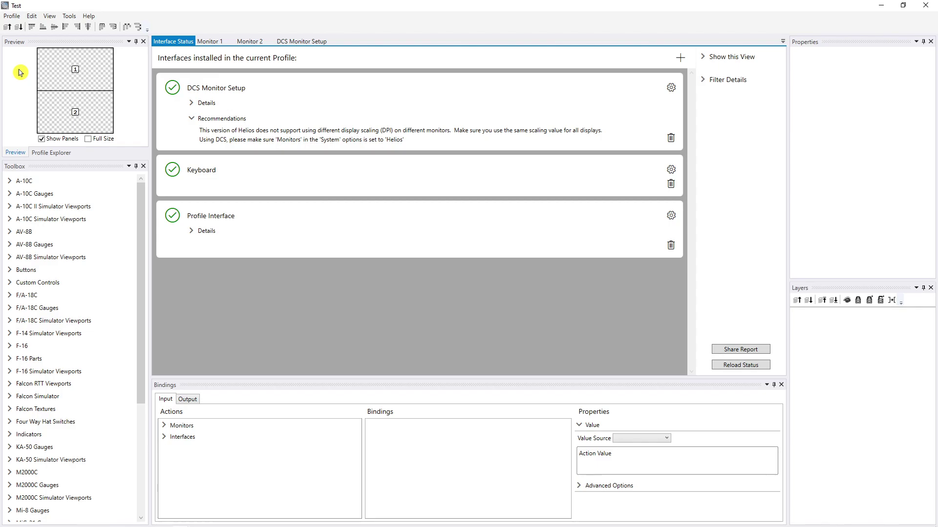
pyautogui.click(12, 16)
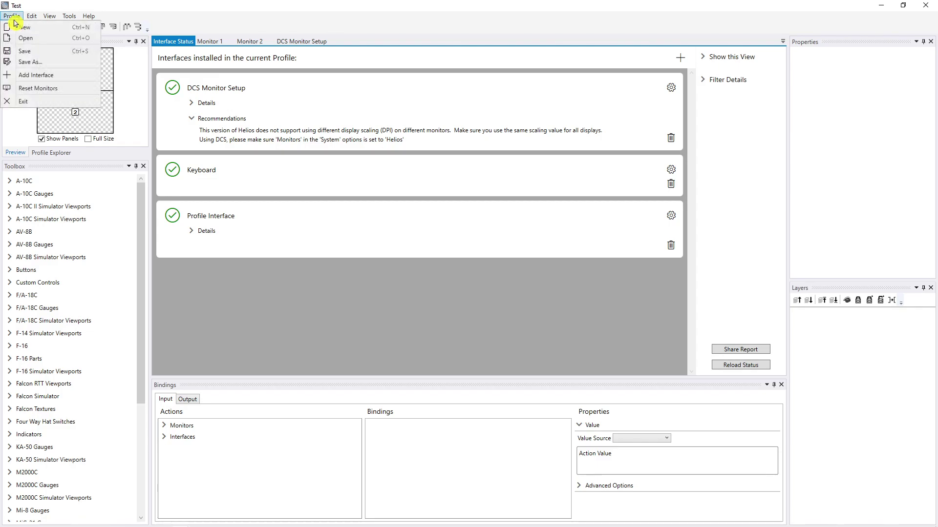
pyautogui.click(36, 79)
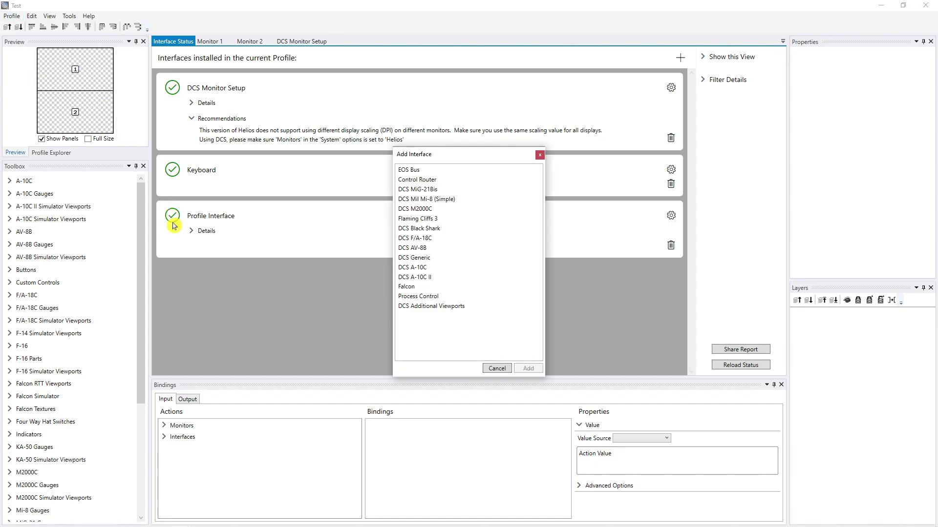
pyautogui.click(413, 239)
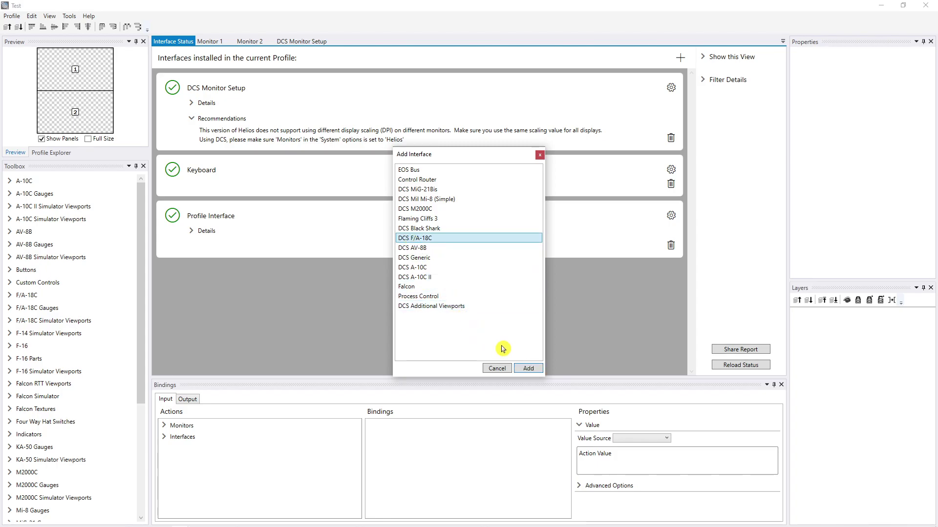
pyautogui.click(529, 367)
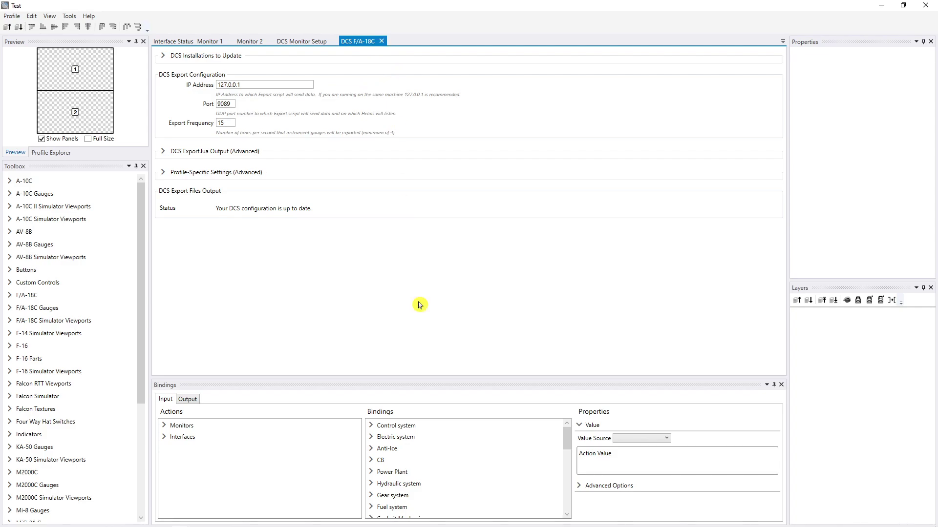
# - Examine the input actions of the DCS F/A-18C interface, including those under Flight Instruments
pyautogui.click(164, 437)
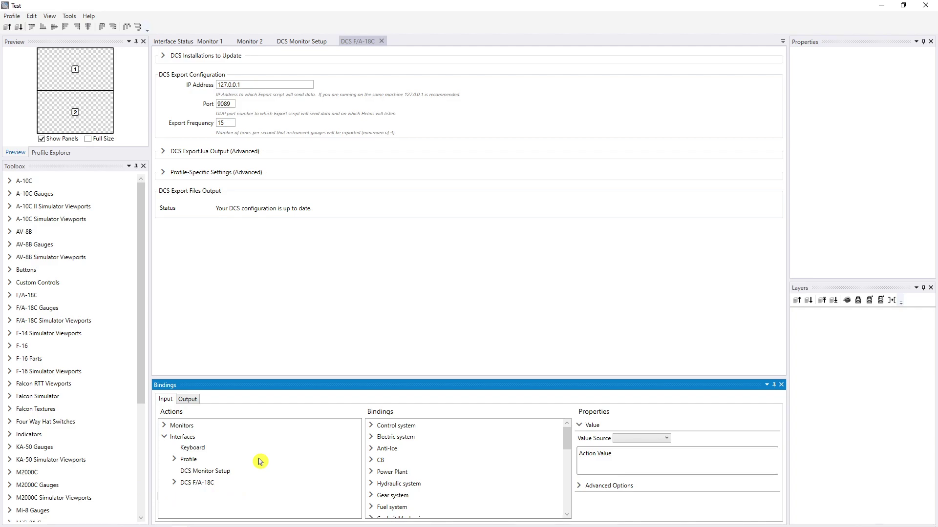
pyautogui.click(175, 484)
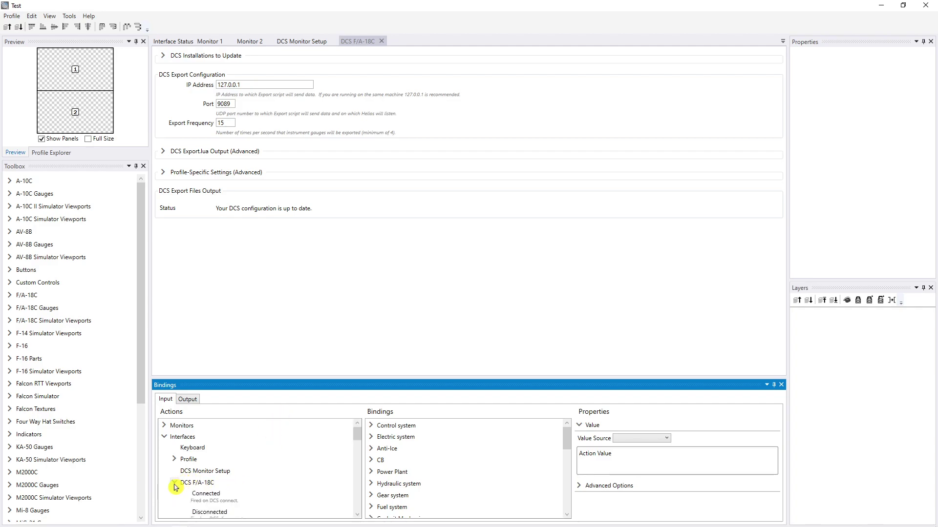
pyautogui.scroll(-5, 268, 473)
pyautogui.scroll(-4, 263, 461)
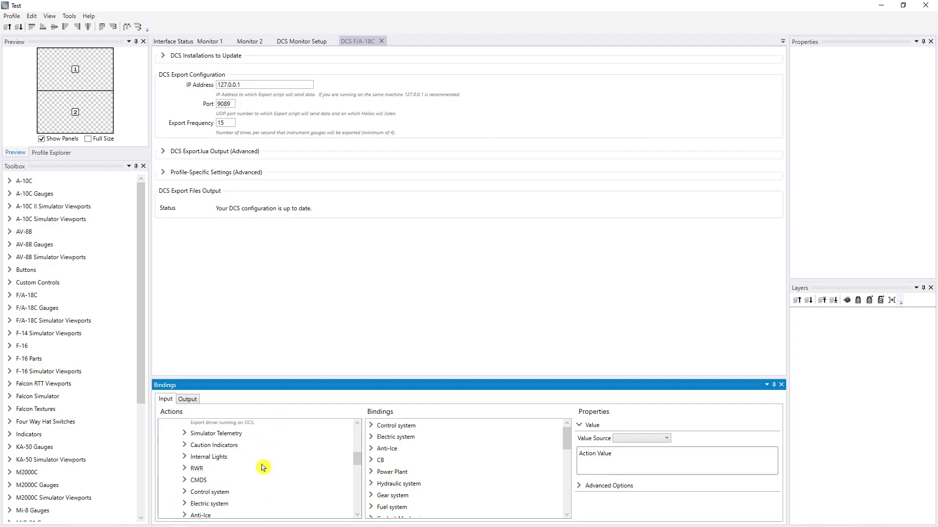
pyautogui.scroll(-6, 264, 471)
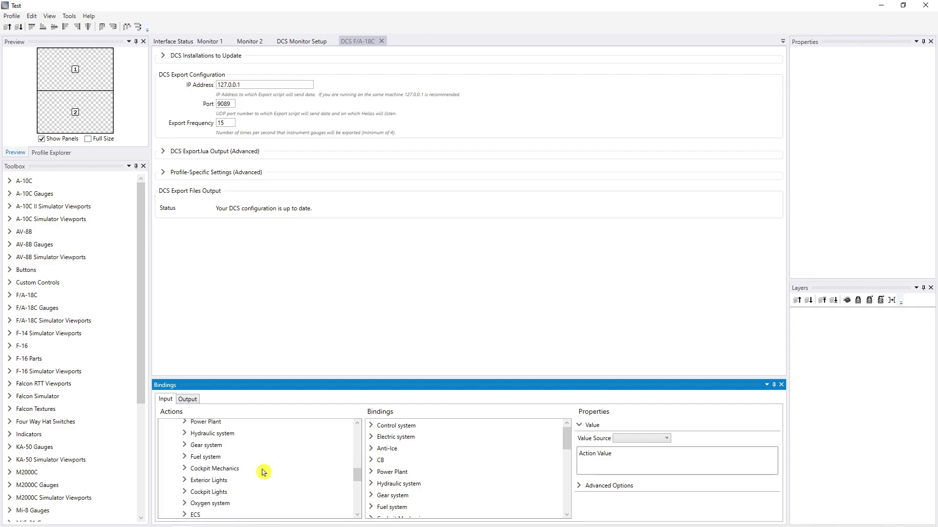
pyautogui.scroll(-2, 263, 470)
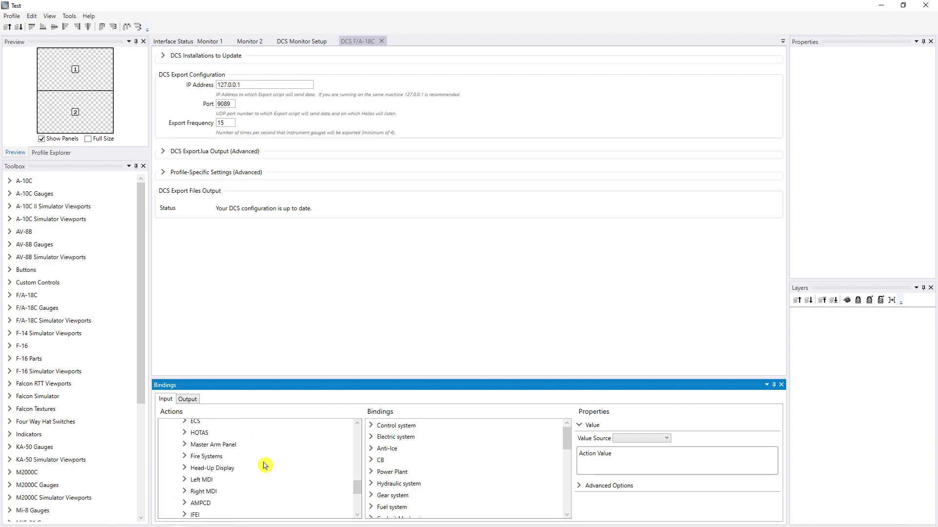
pyautogui.scroll(-6, 264, 467)
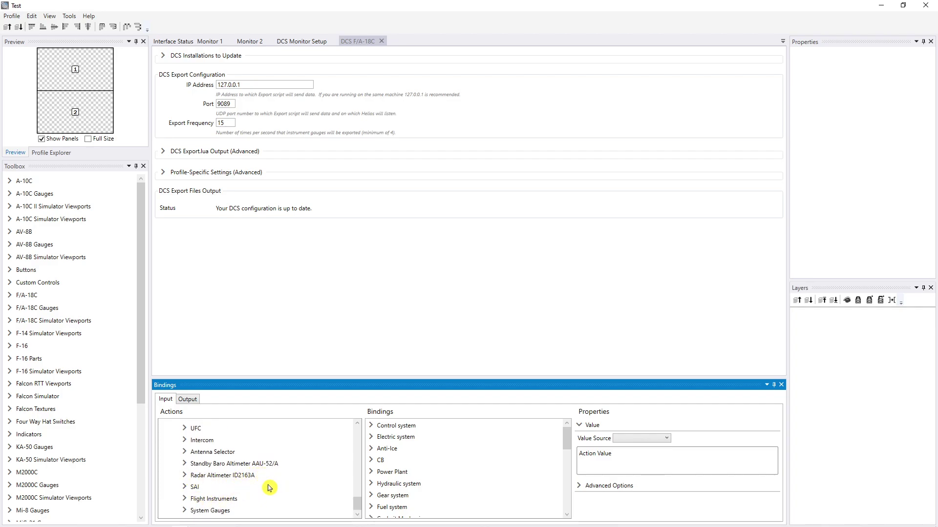
pyautogui.click(185, 498)
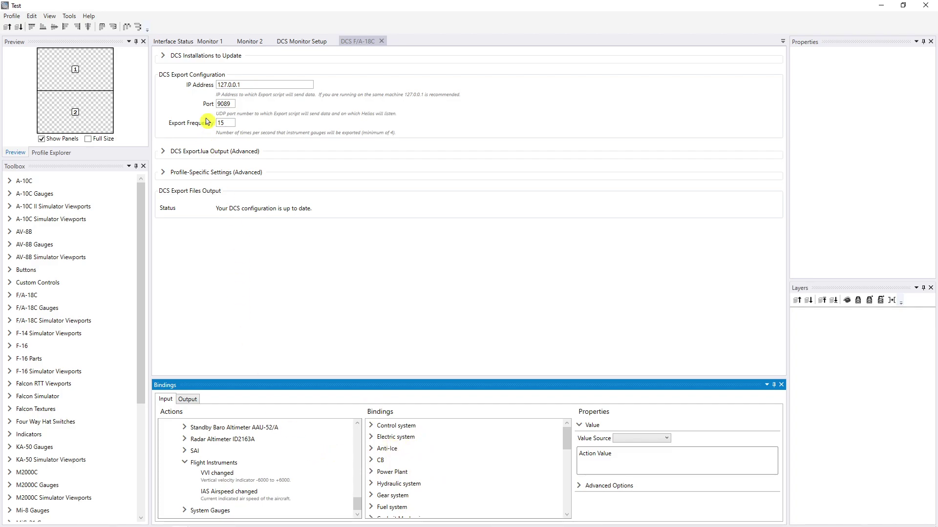
# - Place the F/A-18C ADI gauge on Monitor 2 at about 1150, 711 and the Vertical Velocity Indicator beside it at about 1538, 711
pyautogui.click(248, 42)
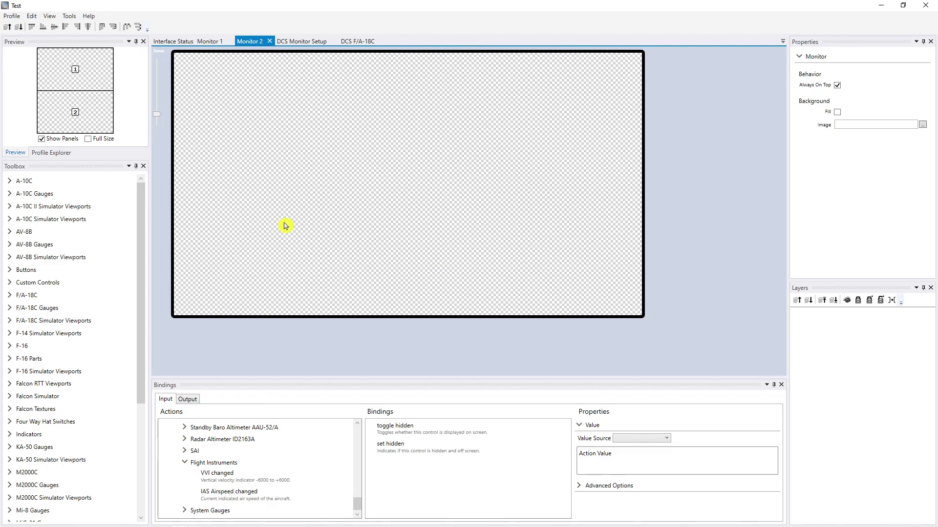
pyautogui.click(11, 308)
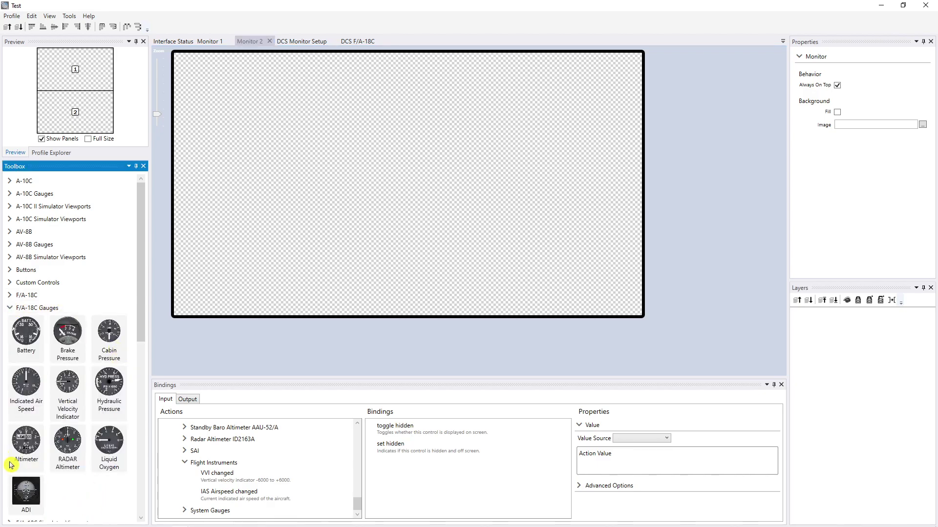
pyautogui.moveTo(26, 492); pyautogui.dragTo(470, 239)
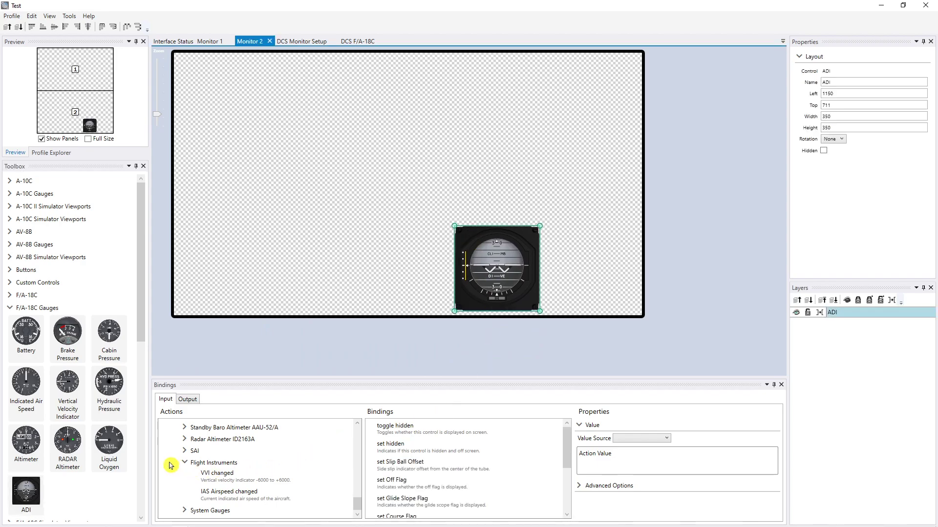
pyautogui.moveTo(67, 382); pyautogui.dragTo(576, 270)
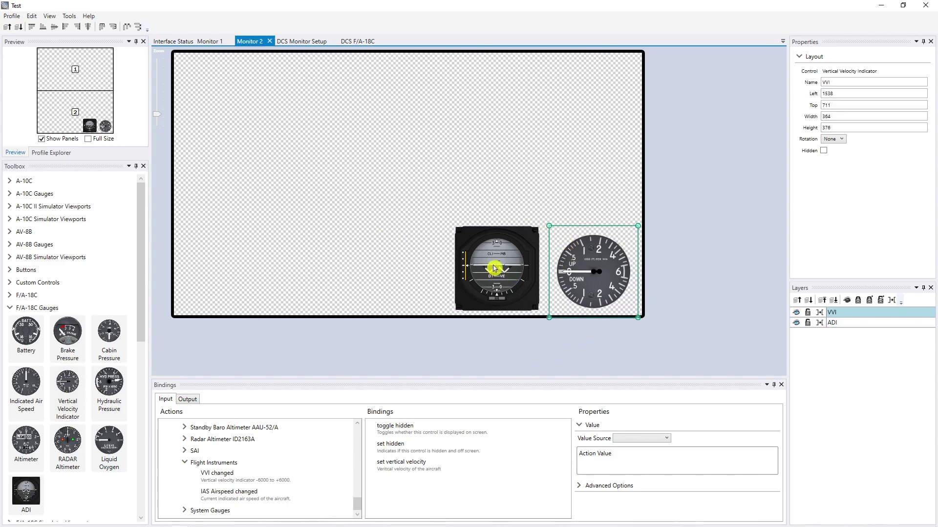
# - Select the ADI gauge and expand the SAI group among the F/A-18C input actions
pyautogui.click(494, 268)
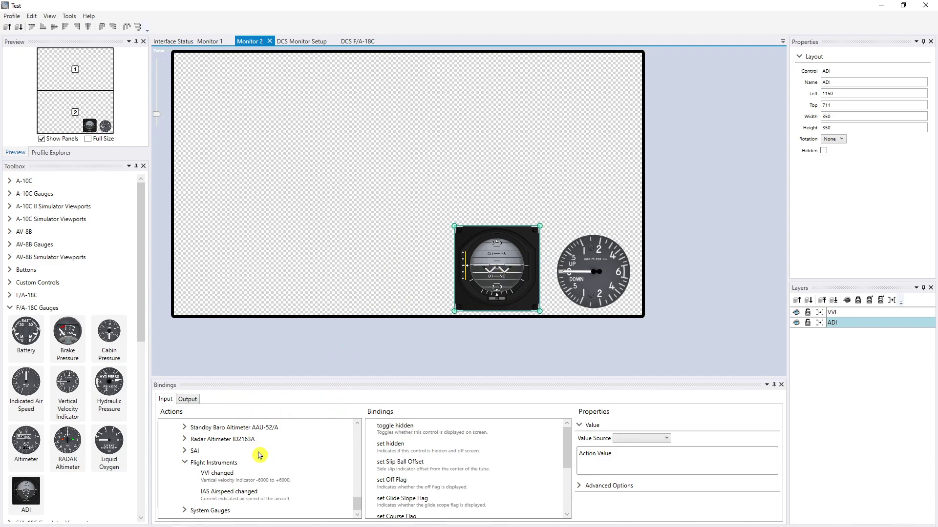
pyautogui.scroll(4, 258, 455)
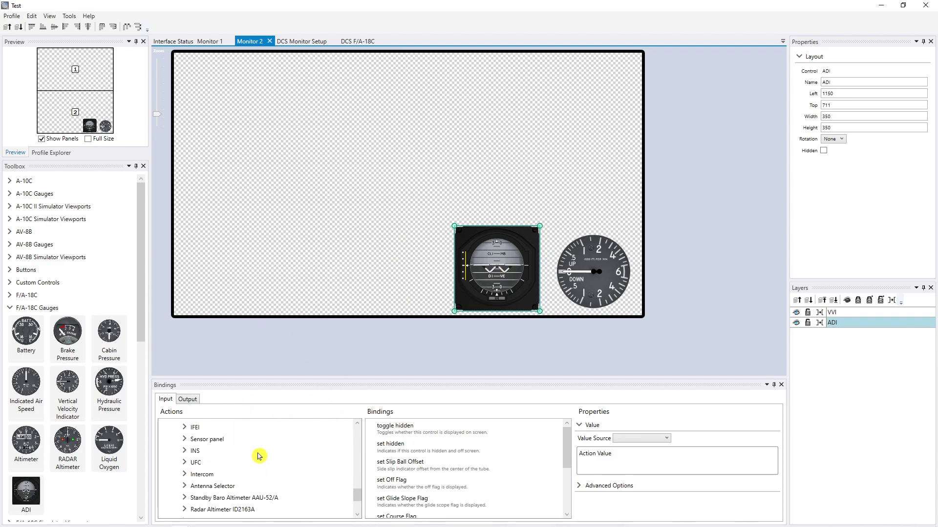
pyautogui.scroll(-1, 259, 457)
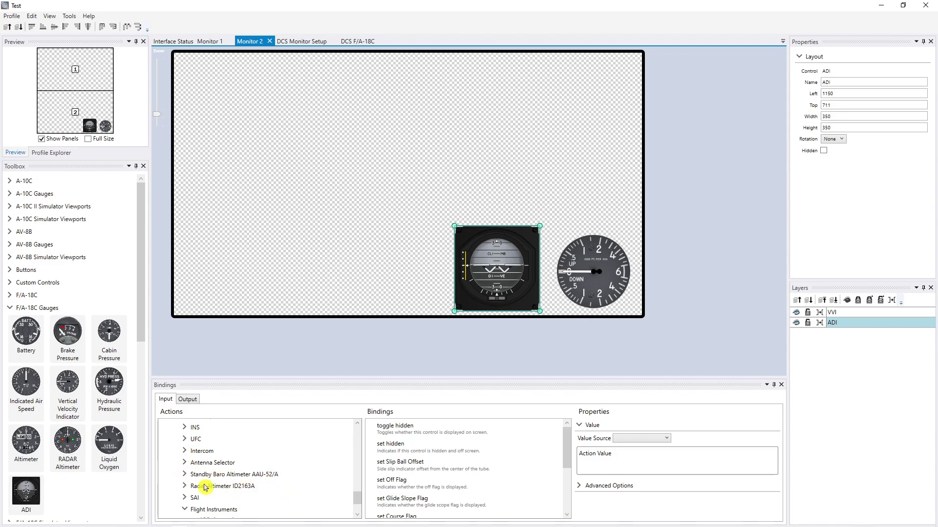
pyautogui.scroll(-1, 210, 491)
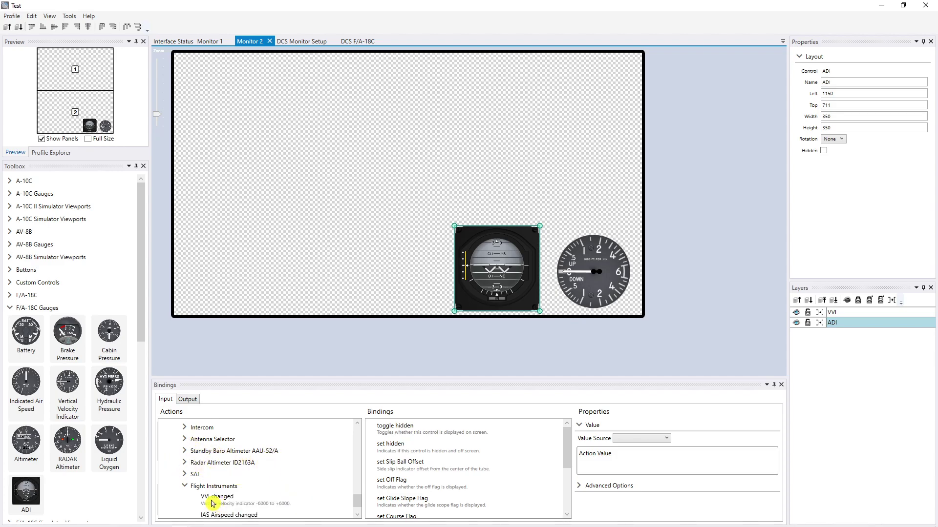
pyautogui.click(185, 474)
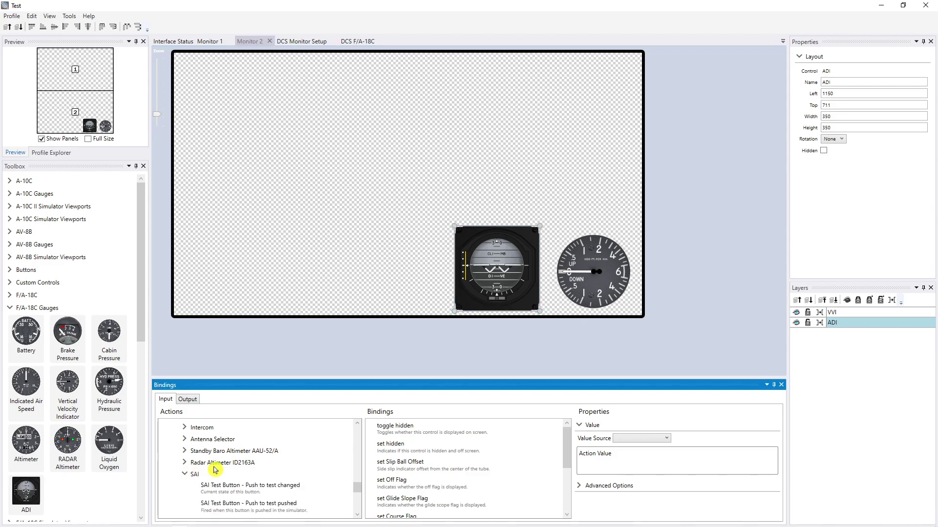
# - Compare the available input bindings of the ADI and VVI gauges, and examine the ADI's bindings alongside the SAI actions
pyautogui.click(511, 261)
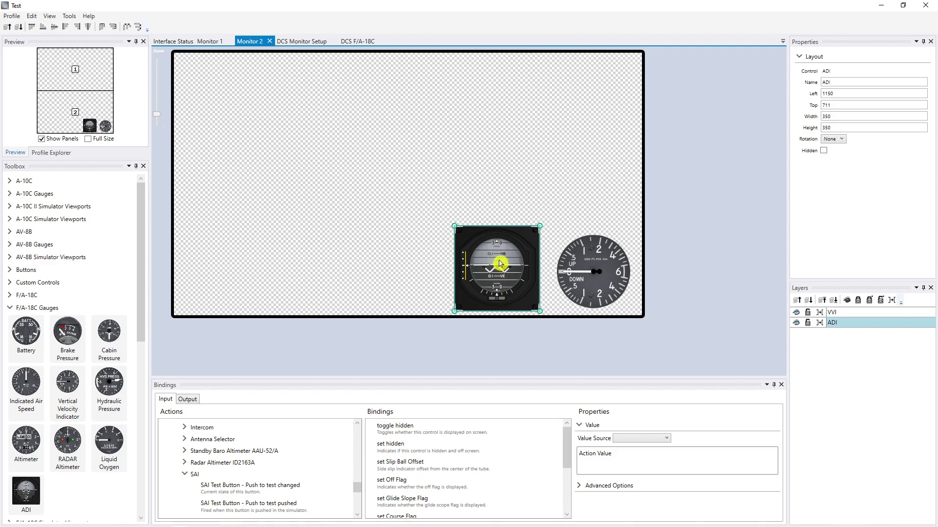
pyautogui.click(589, 276)
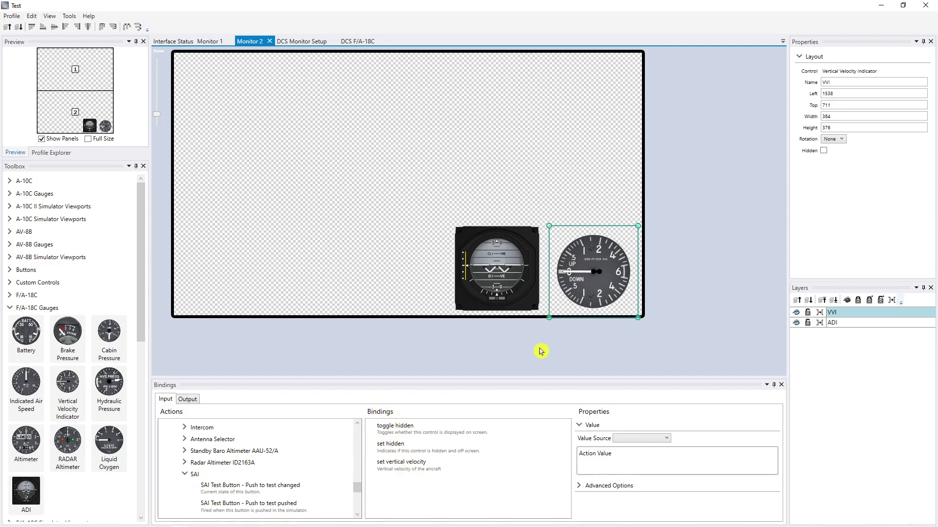
pyautogui.click(508, 271)
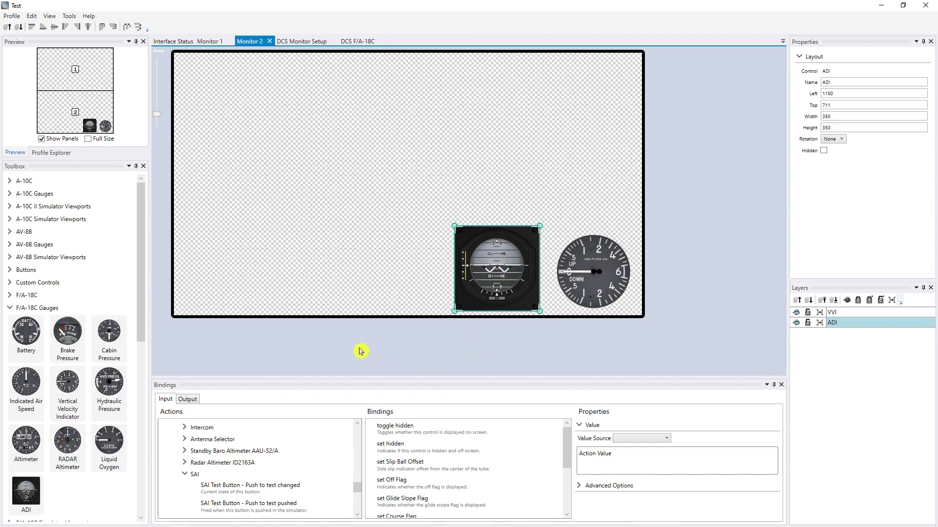
pyautogui.scroll(-4, 418, 483)
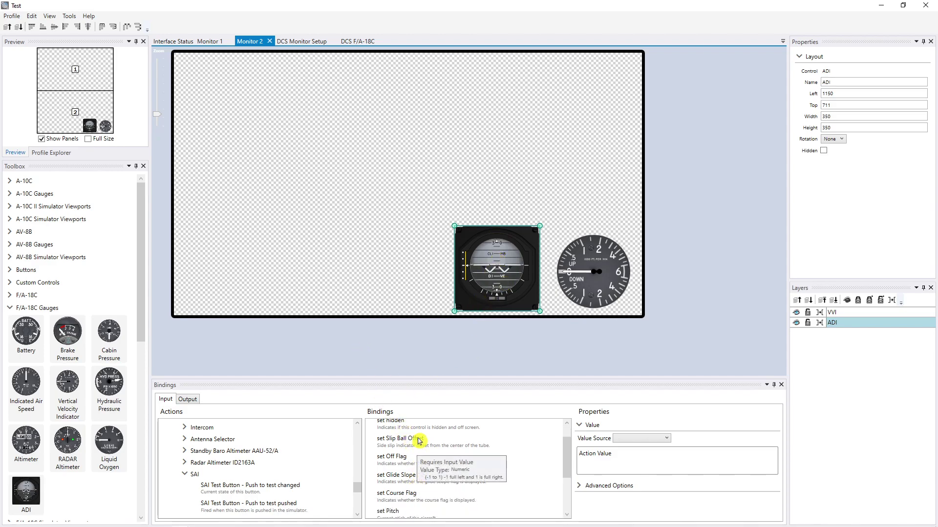
pyautogui.scroll(1, 414, 490)
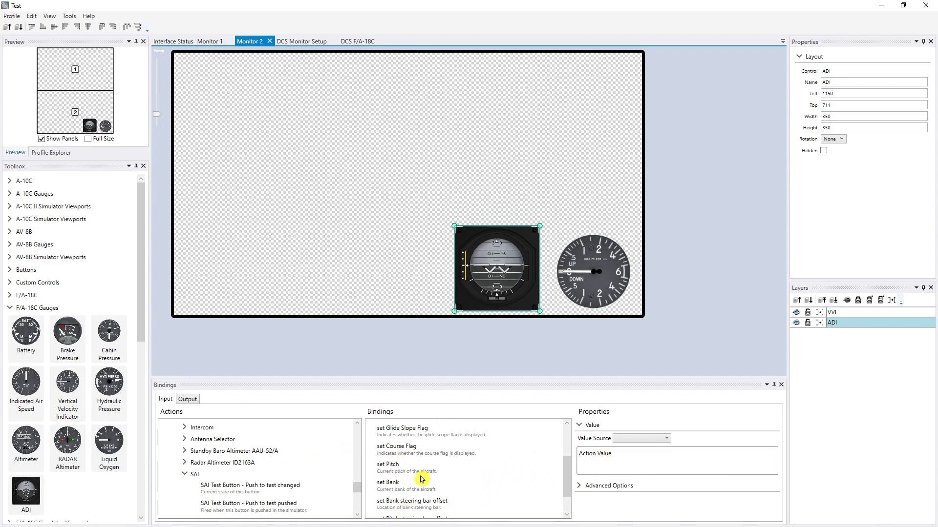
pyautogui.scroll(-1, 331, 474)
pyautogui.scroll(-2, 331, 472)
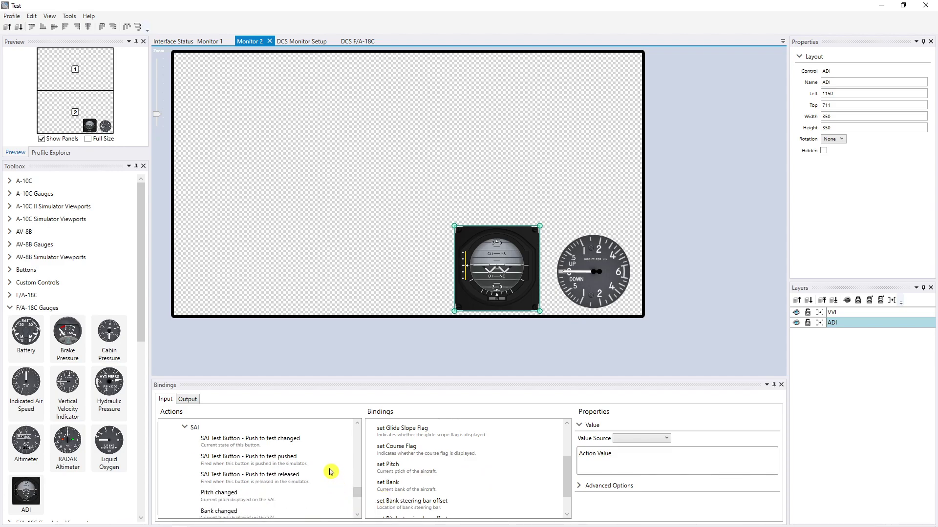